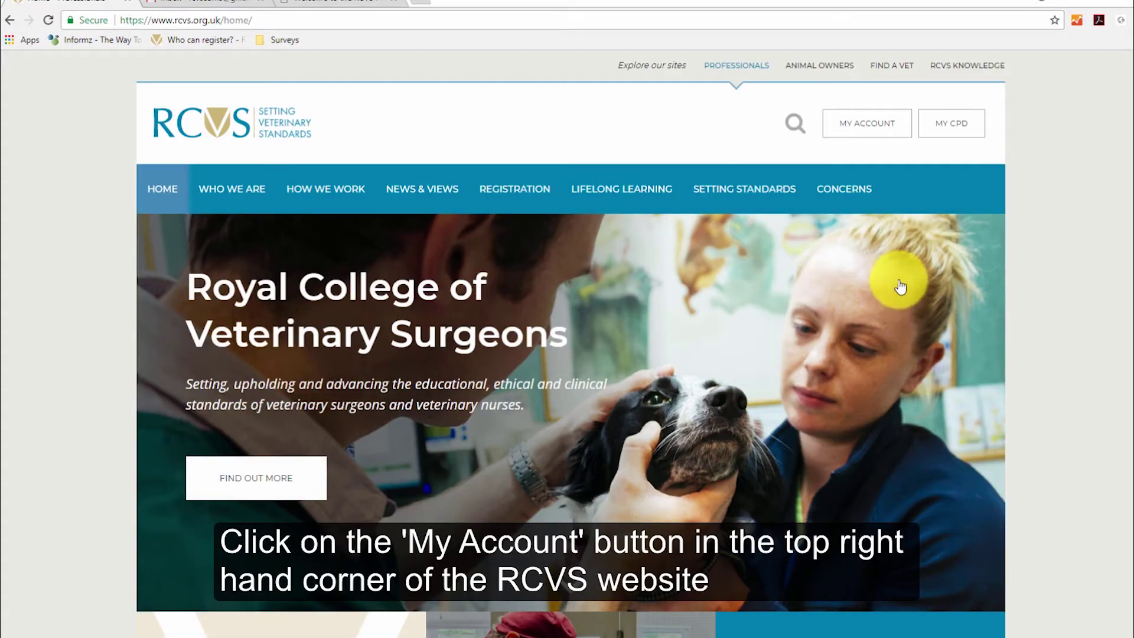
# Step: On the RCVS My Account sign-in page, open the forgotten-username form and enter the practice's e-mail address
pyautogui.click(871, 128)
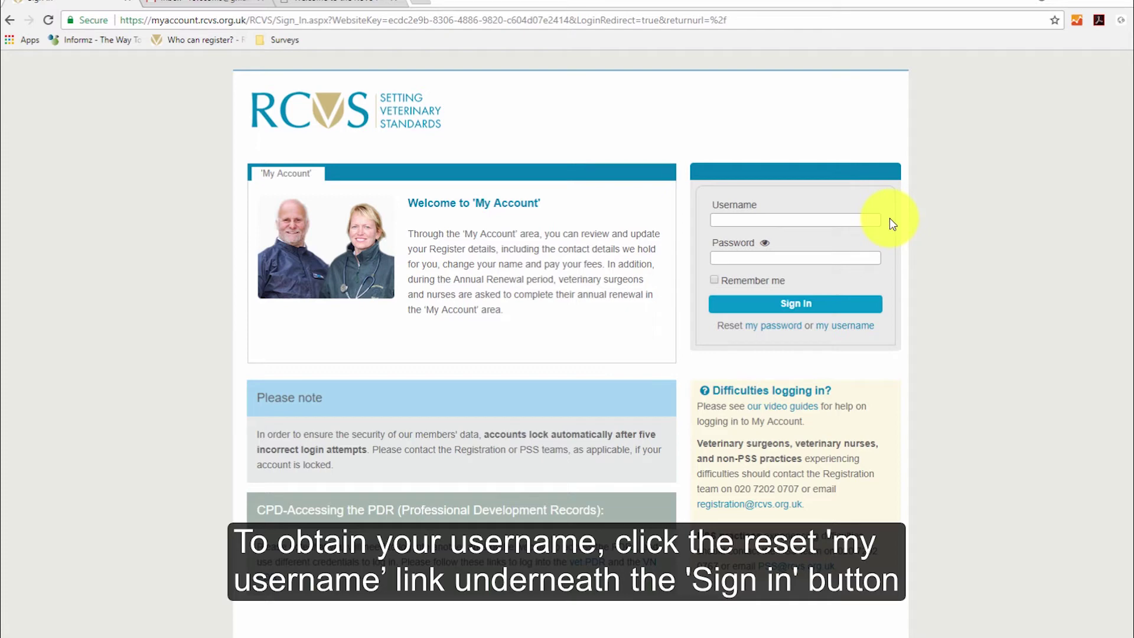
pyautogui.click(833, 326)
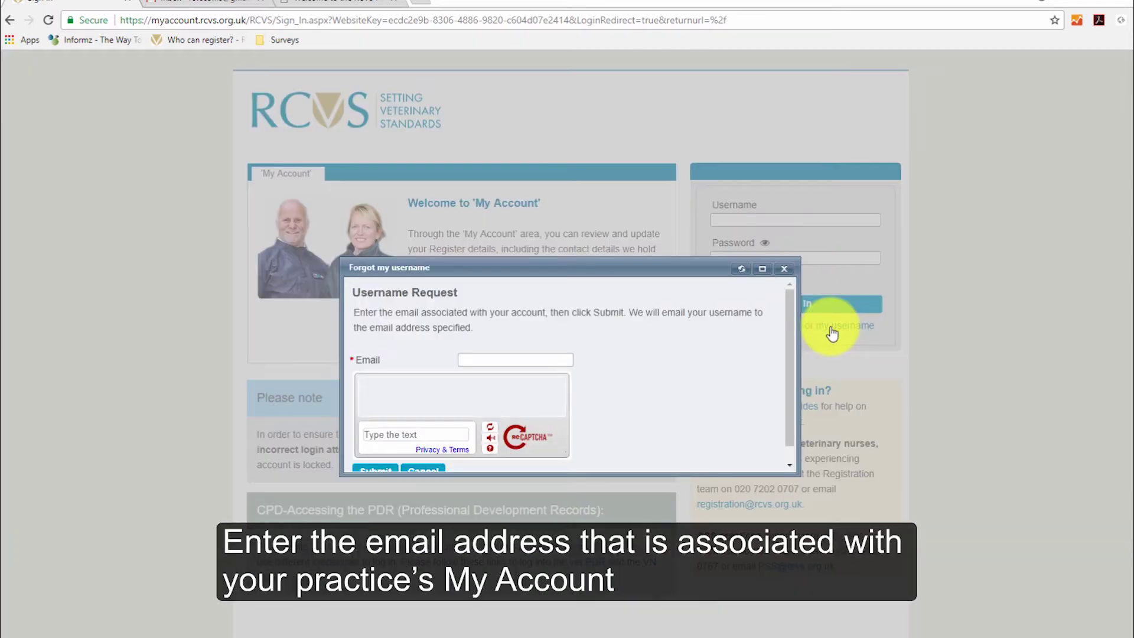
pyautogui.click(519, 358)
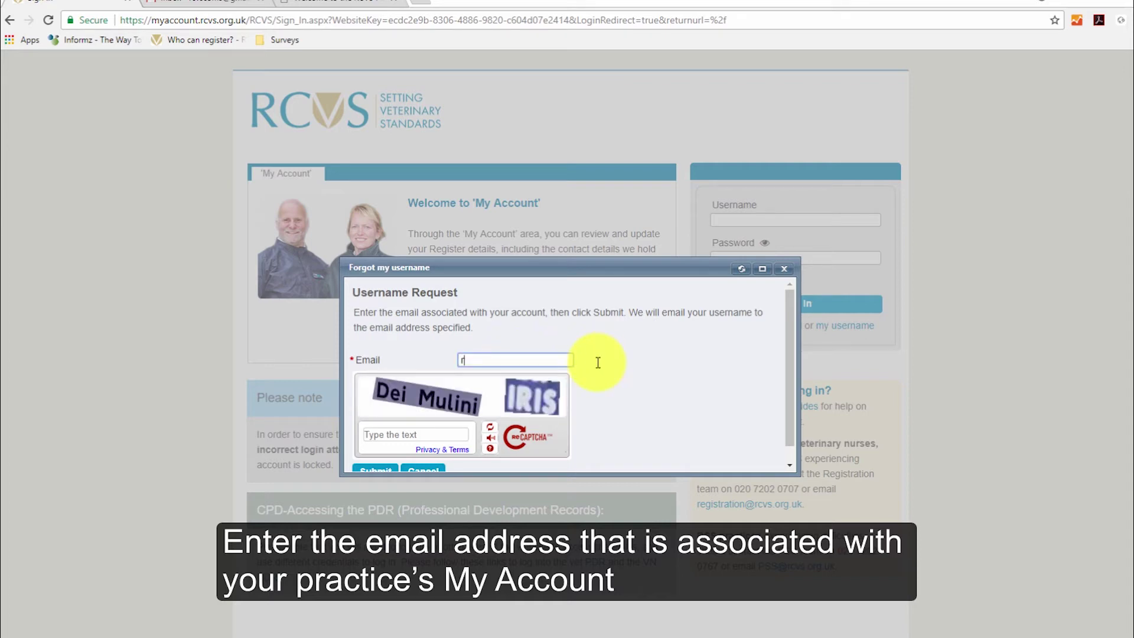
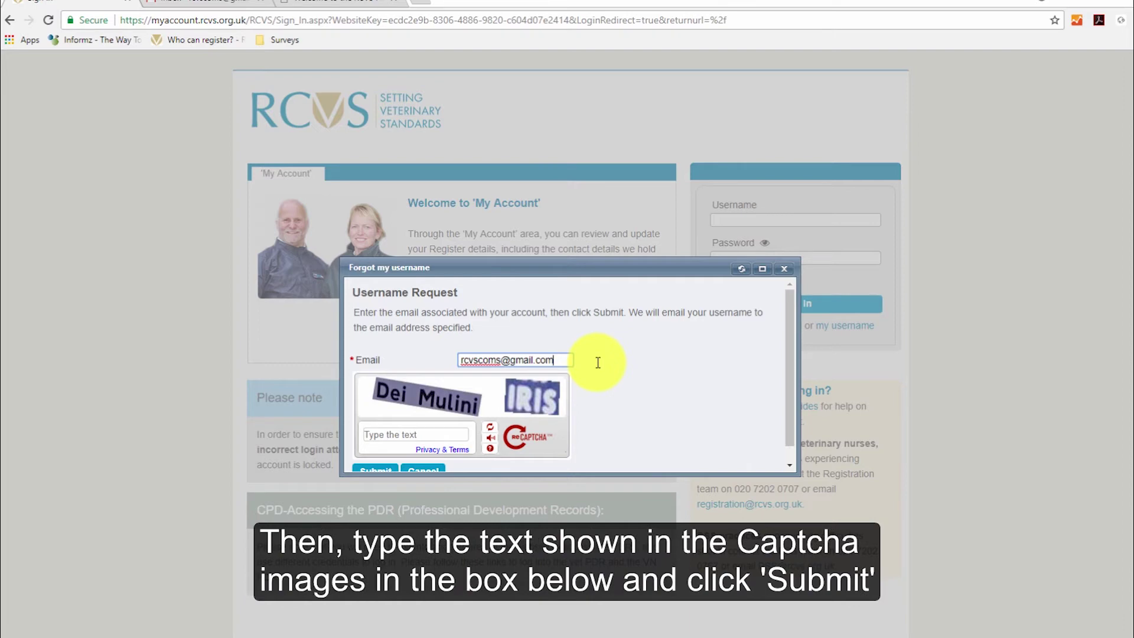
# Step: Enter the captcha text, submit the username request, and go to the Gmail inbox
pyautogui.click(429, 438)
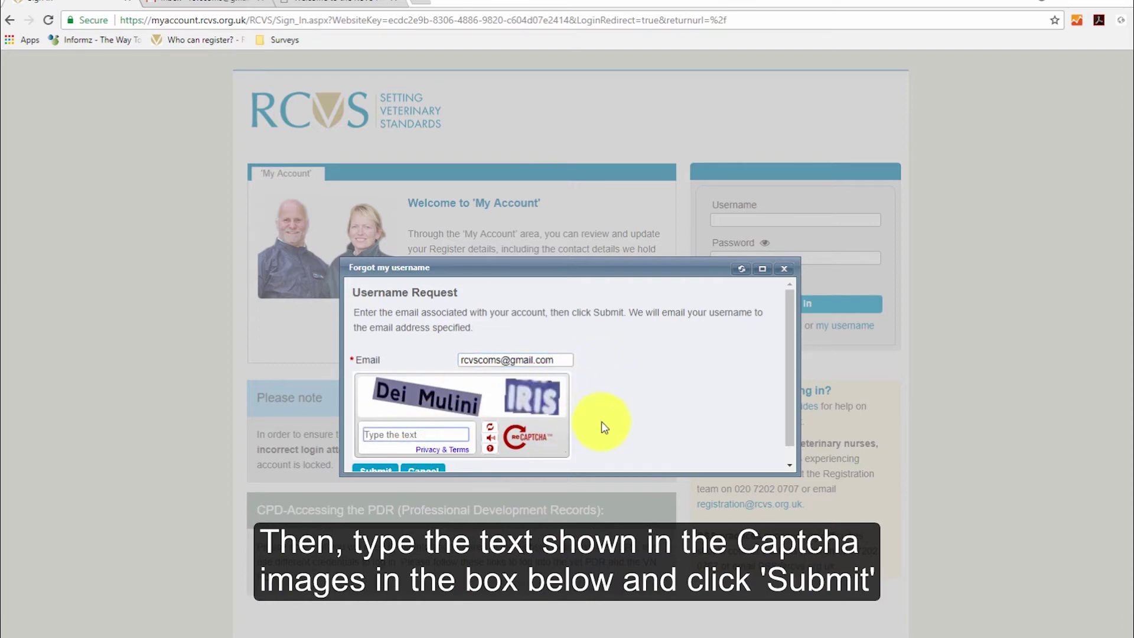
pyautogui.write('Dei Mulini IRIS')
pyautogui.scroll(-1, 603, 426)
pyautogui.click(382, 455)
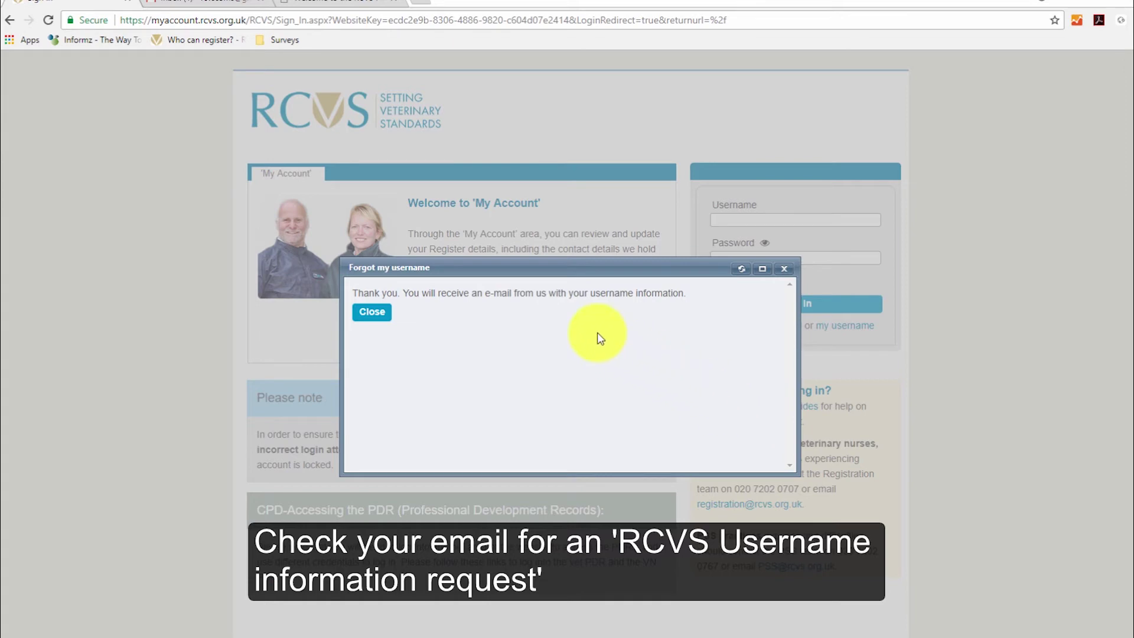
pyautogui.click(203, 7)
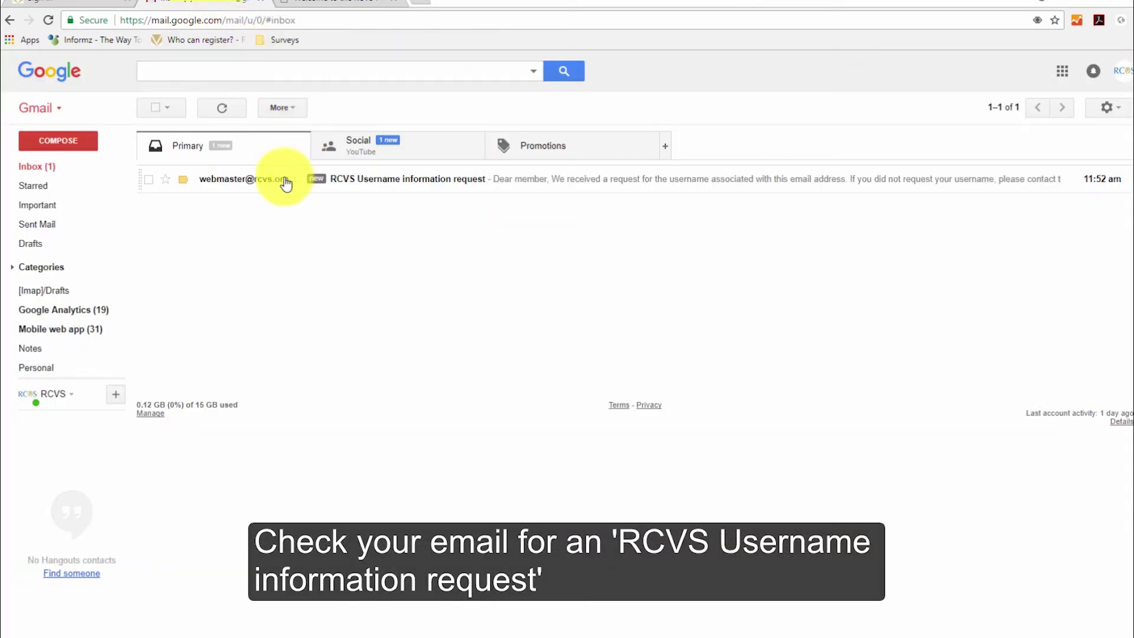
# Step: Open the 'RCVS Username information request' email to read the practice username
pyautogui.click(266, 180)
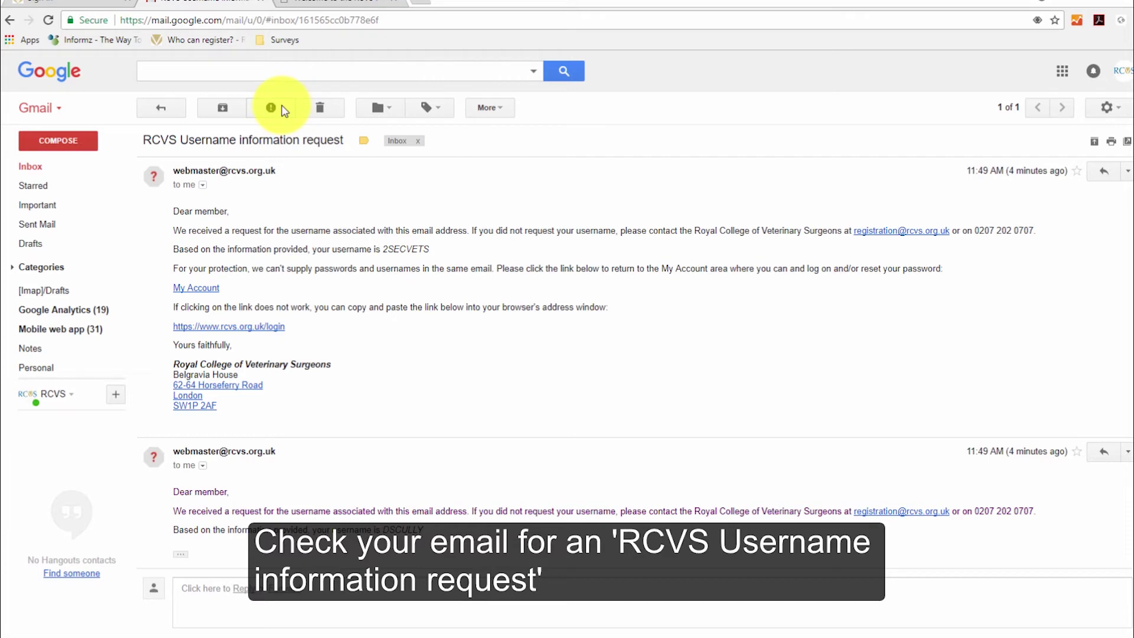
# Step: Back in RCVS, dismiss the username confirmation and enter the practice username in the password reset form
pyautogui.click(97, 6)
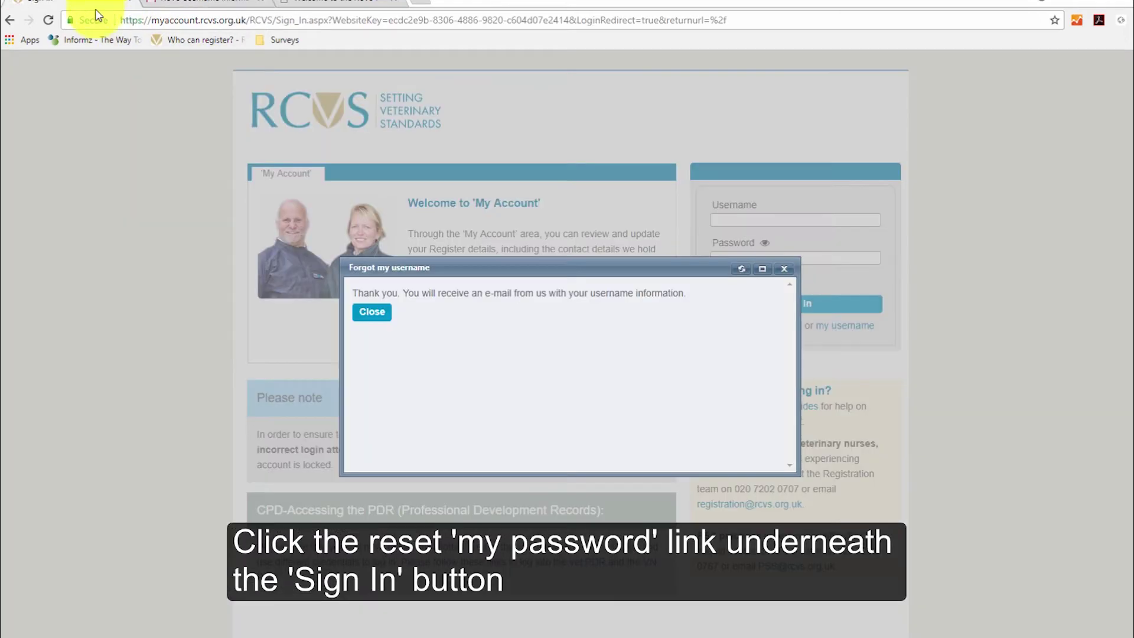
pyautogui.click(363, 313)
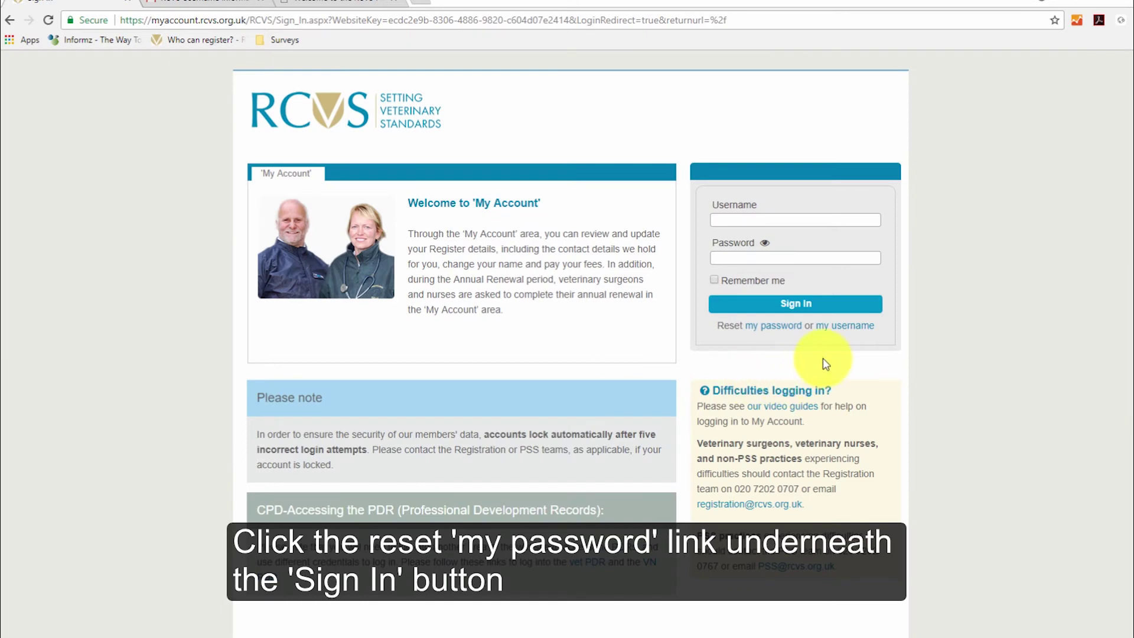
pyautogui.click(781, 334)
pyautogui.click(498, 361)
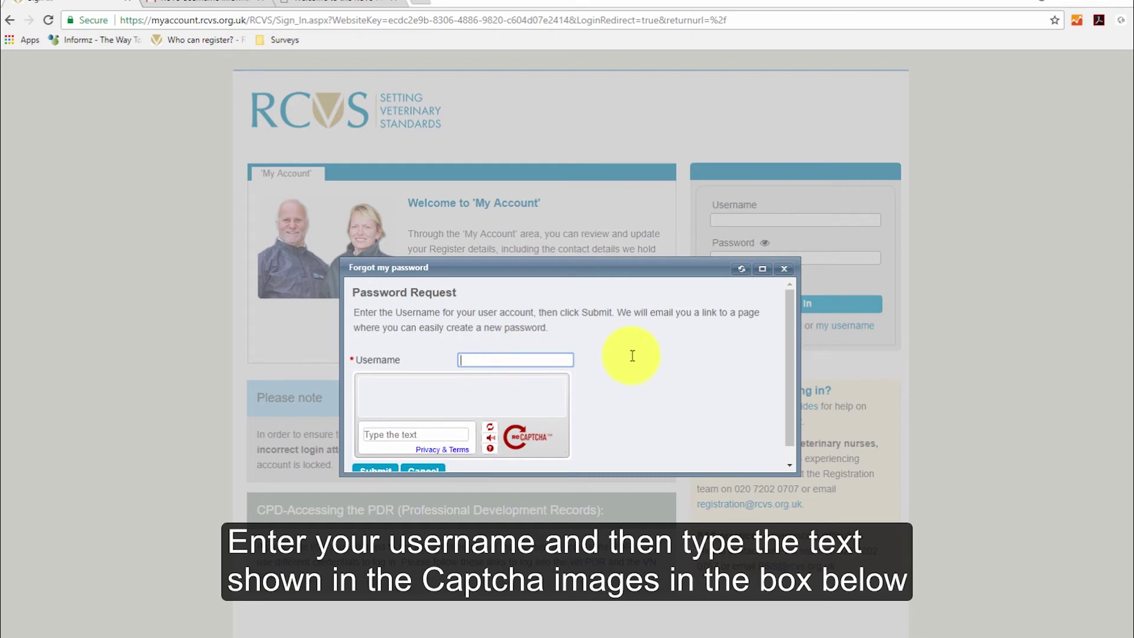
pyautogui.write('2SECVETS')
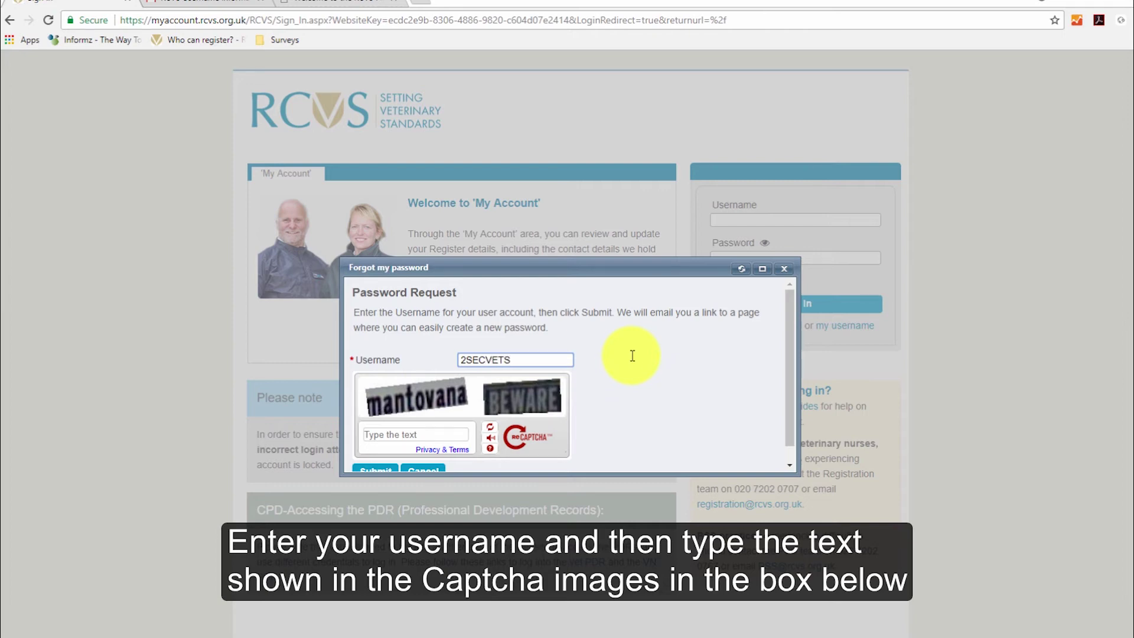
# Step: Enter the captcha text, submit the password reset request, and close the confirmation
pyautogui.scroll(-1, 632, 356)
pyautogui.click(405, 418)
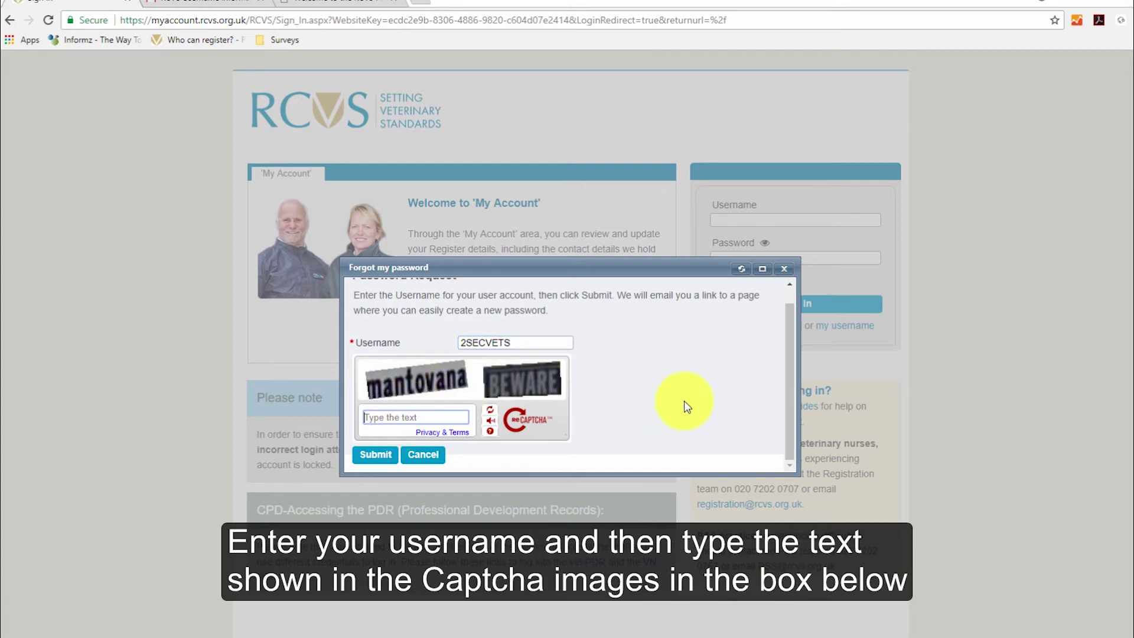
pyautogui.write('mantovana BEWARE')
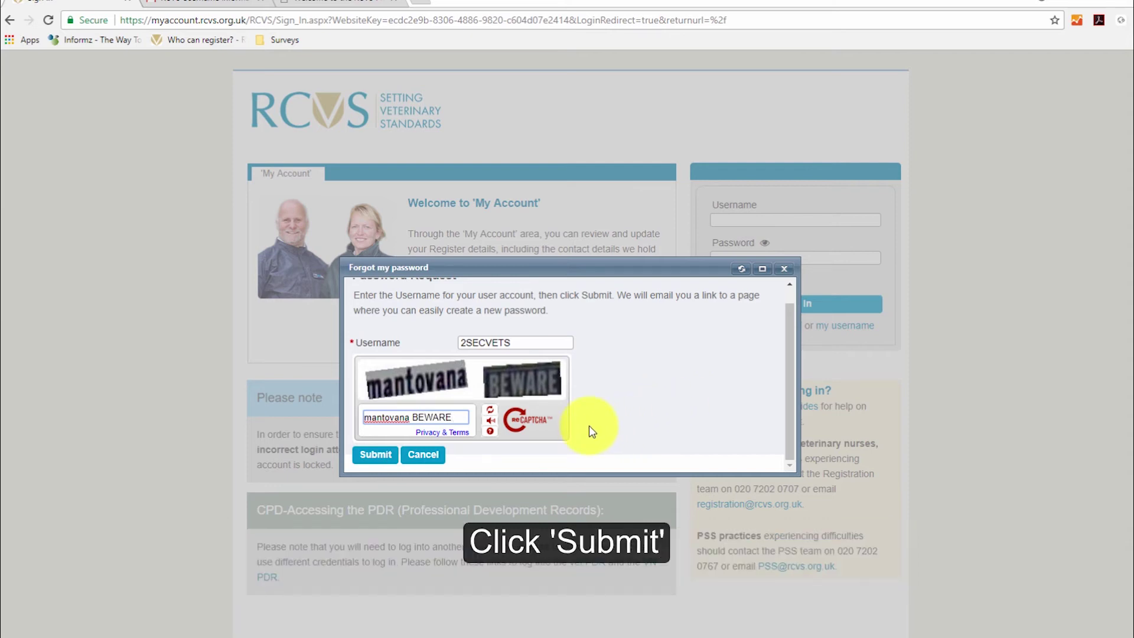
pyautogui.click(381, 456)
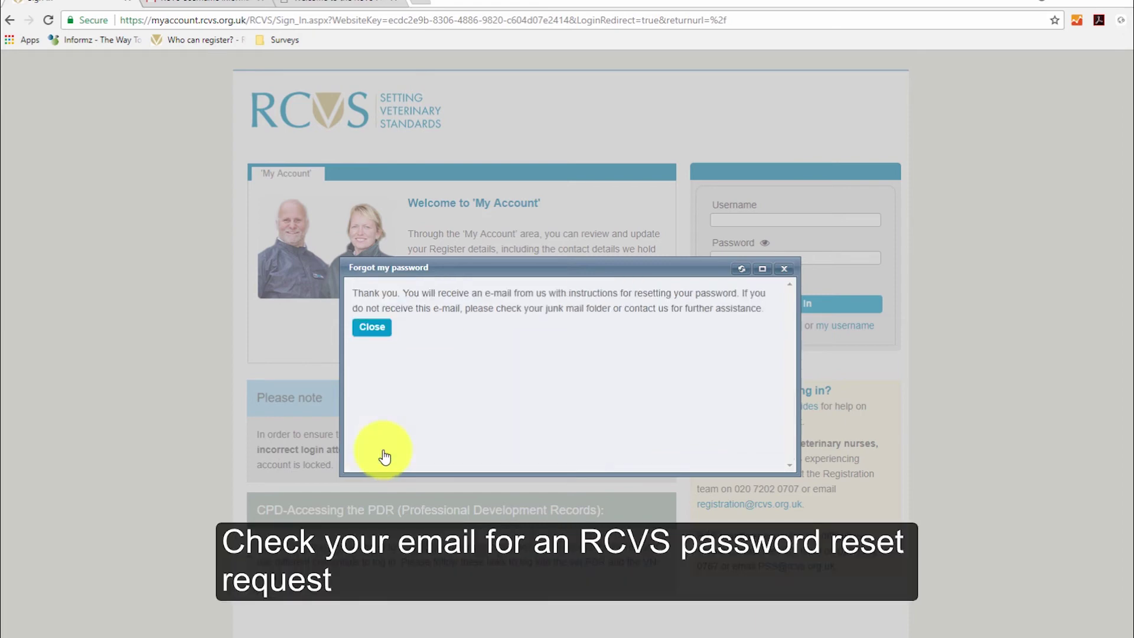
pyautogui.click(372, 327)
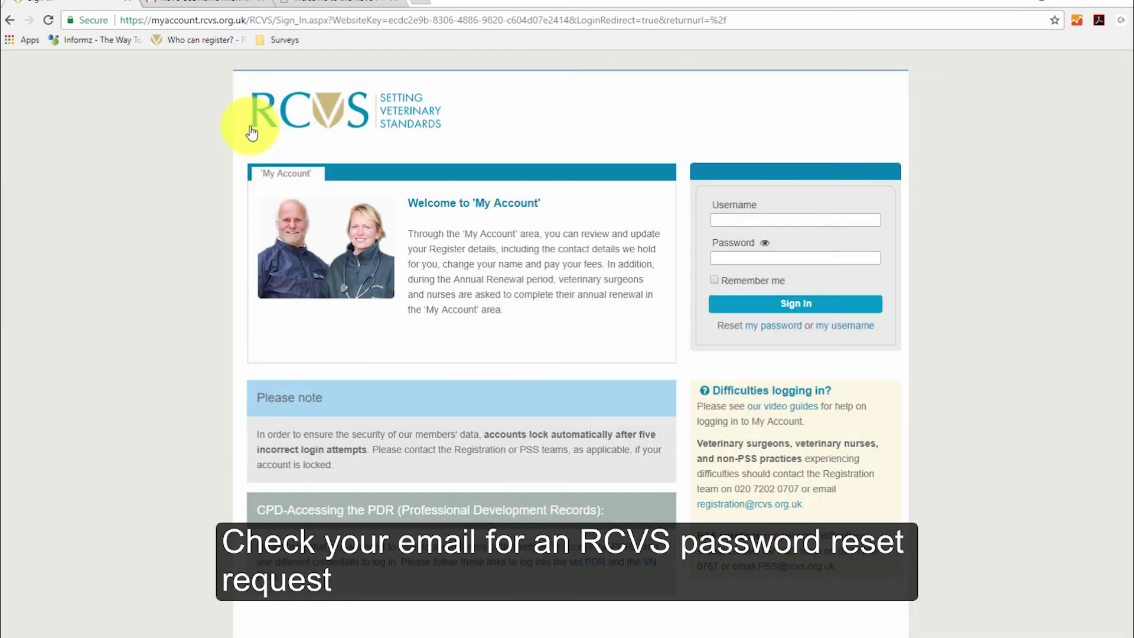
pyautogui.click(196, 1)
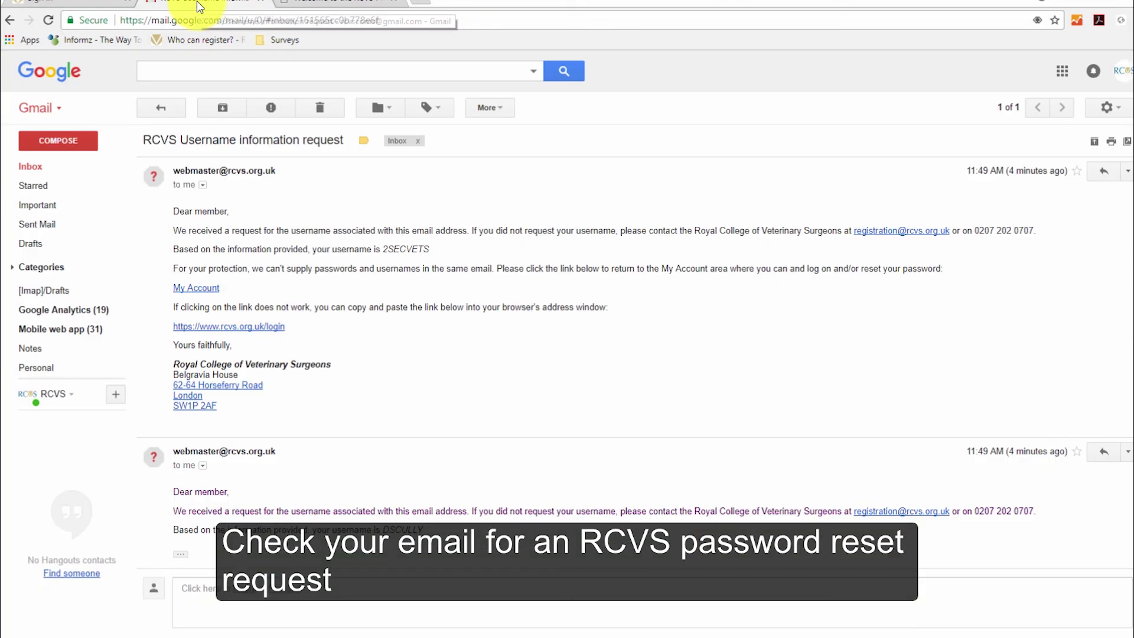
# Step: From the Gmail inbox, open the 'RCVS Password reset request' email and follow its reset link
pyautogui.click(10, 20)
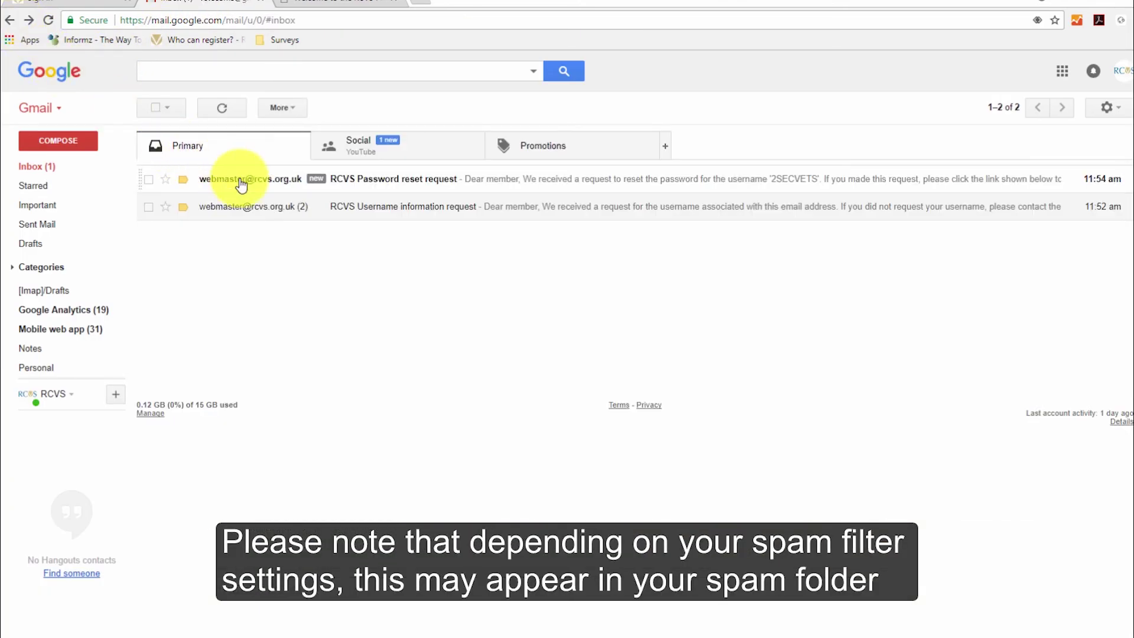
pyautogui.click(241, 186)
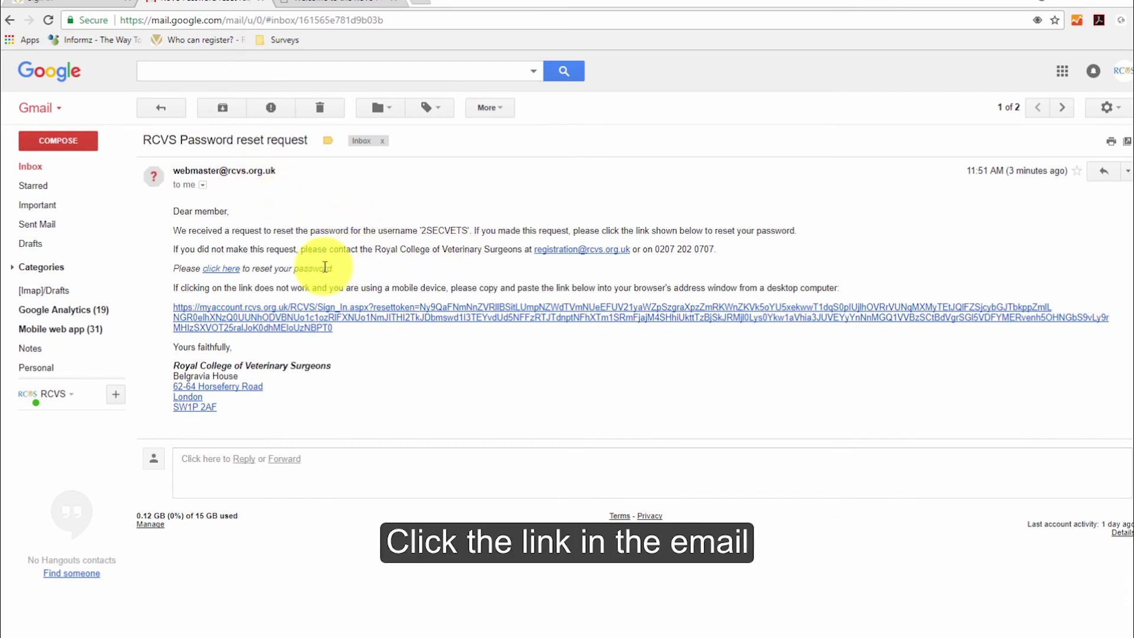
pyautogui.click(222, 270)
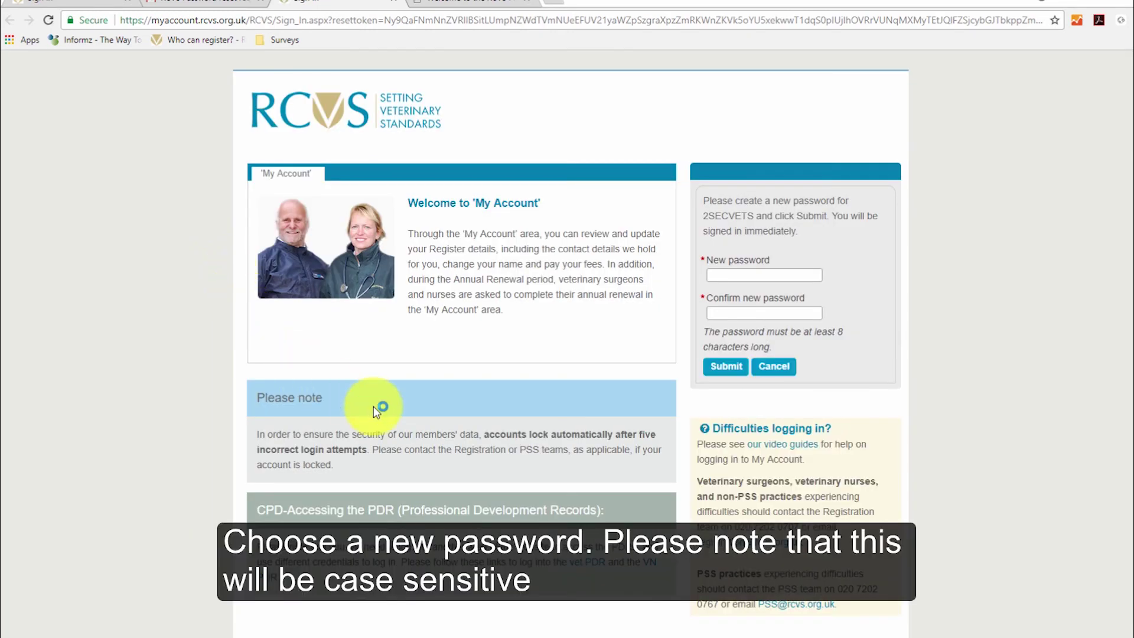
# Step: Enter the new password in both New password and Confirm new password, then submit
pyautogui.click(731, 276)
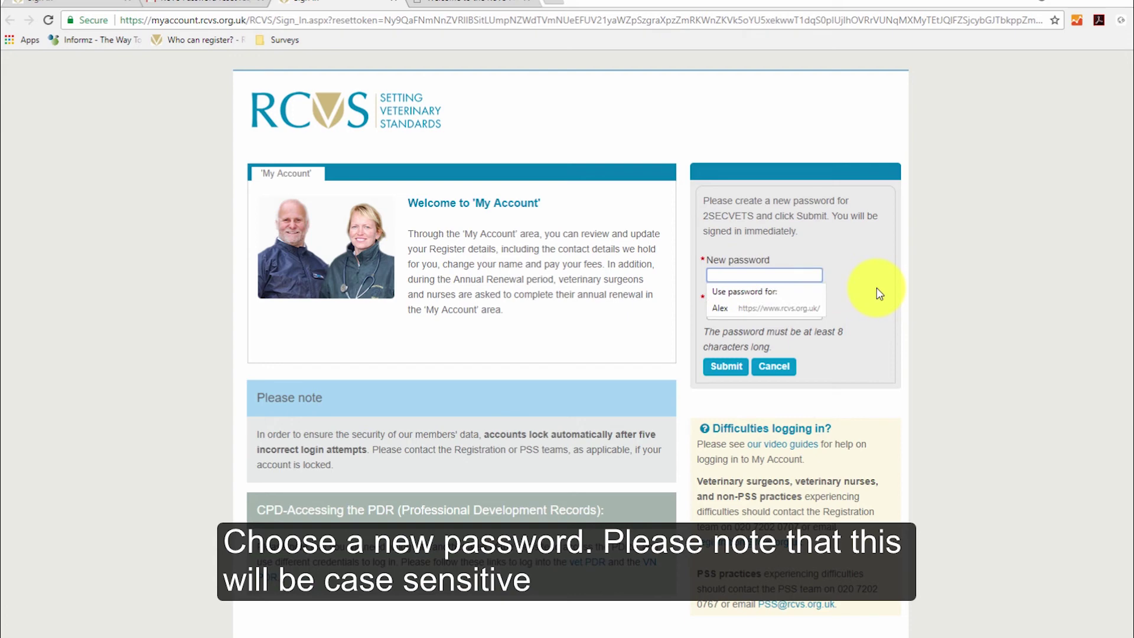
pyautogui.write('•')
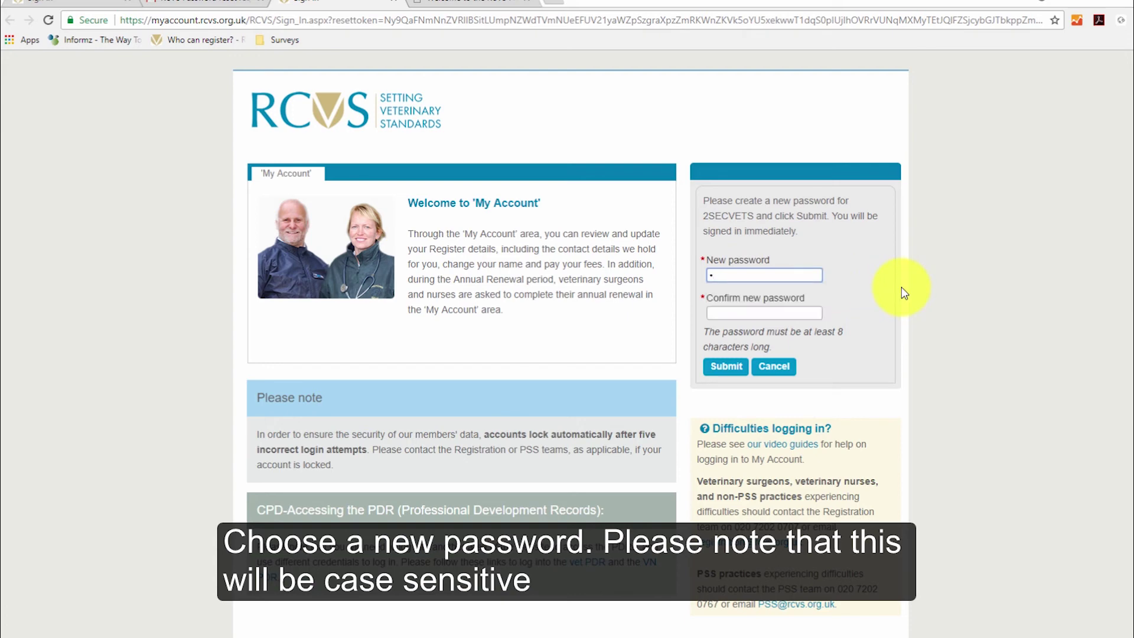
pyautogui.write('•••••••')
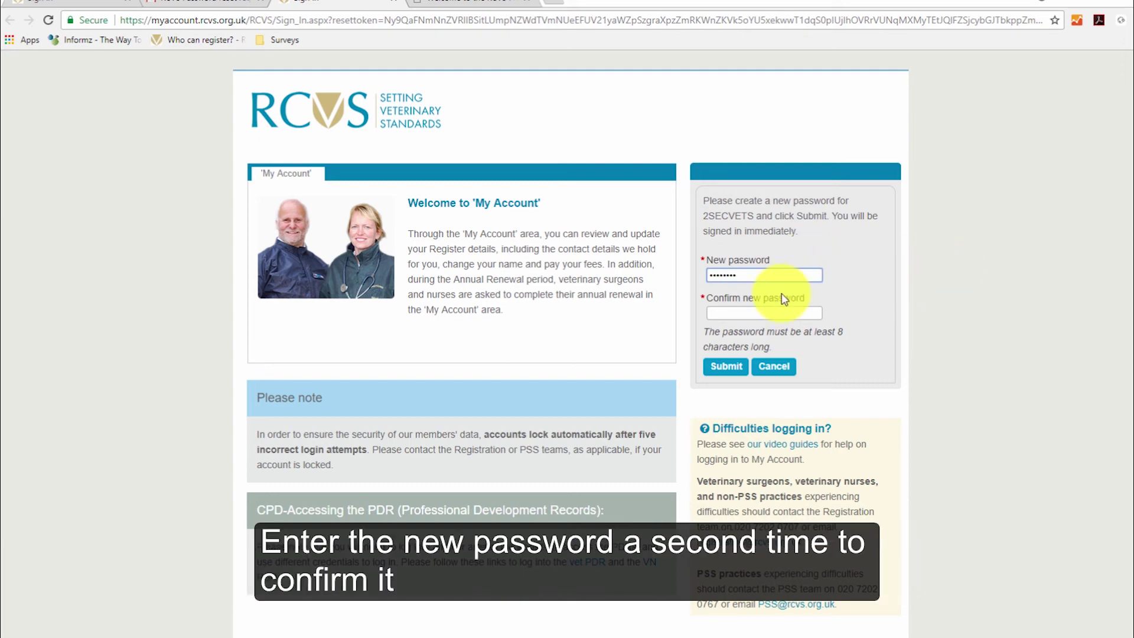
pyautogui.click(759, 312)
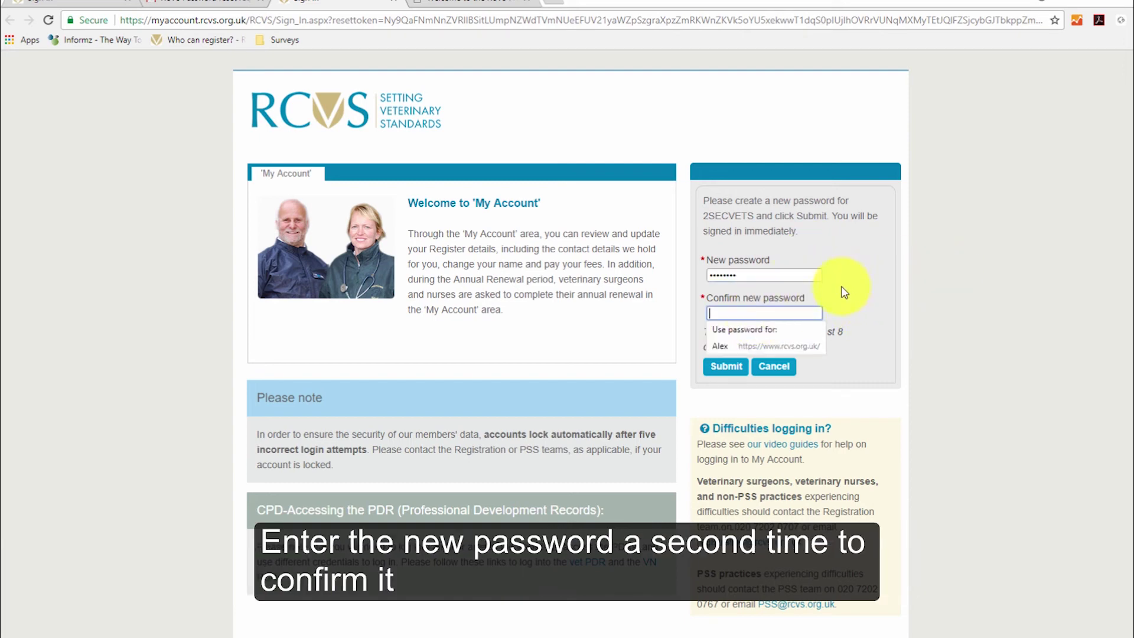
pyautogui.write('••••••••')
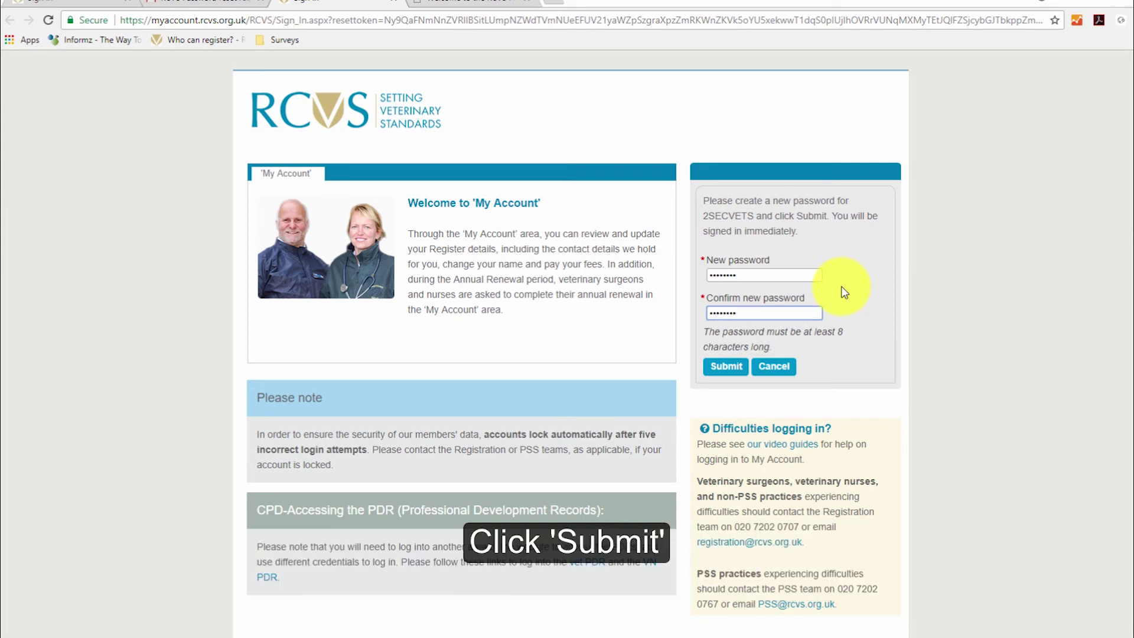
pyautogui.click(732, 368)
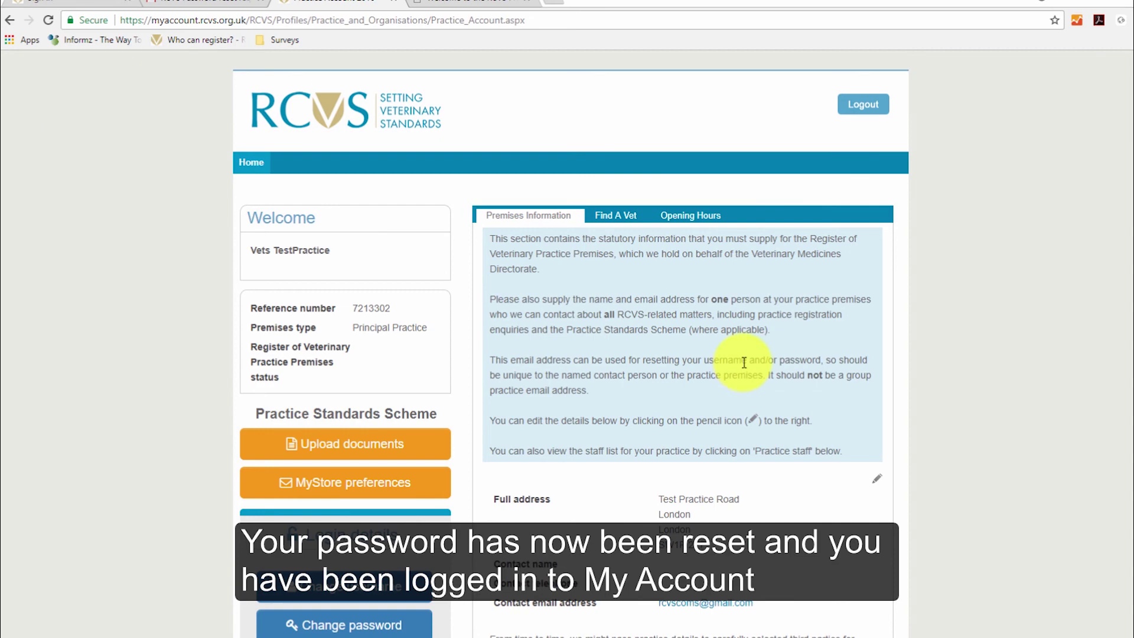
pyautogui.click(473, 9)
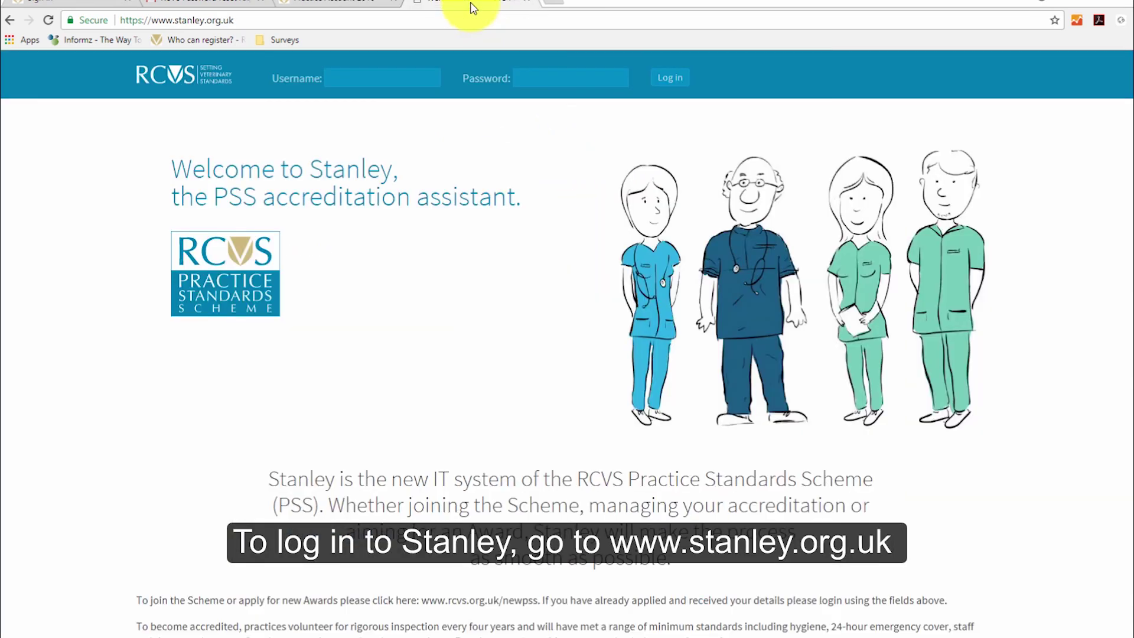
pyautogui.click(352, 77)
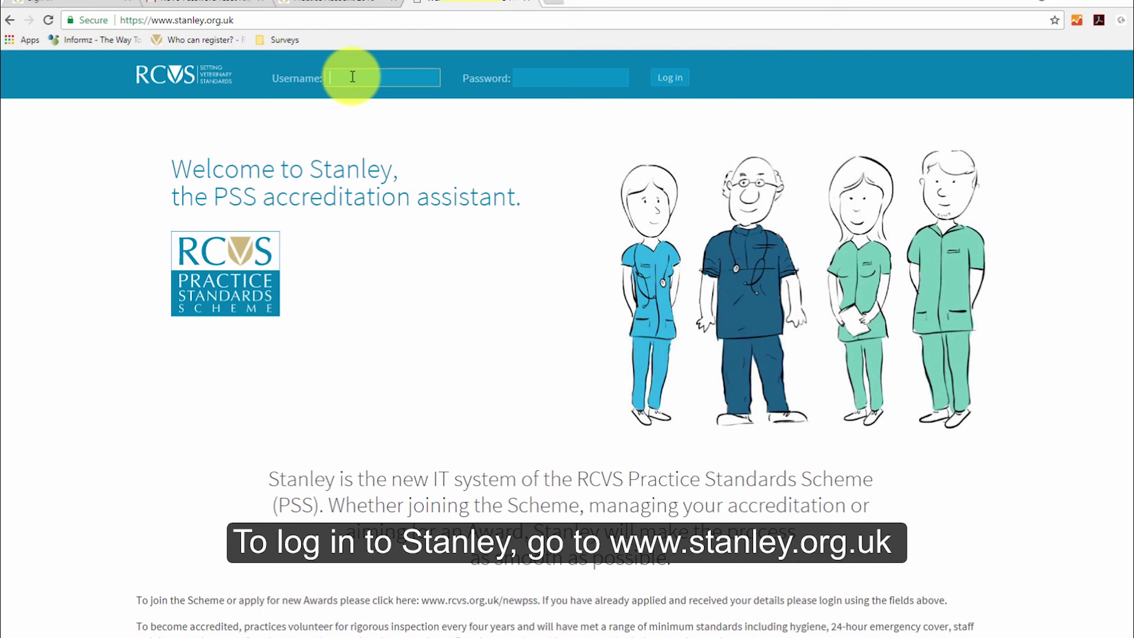
pyautogui.write('2SECVETS')
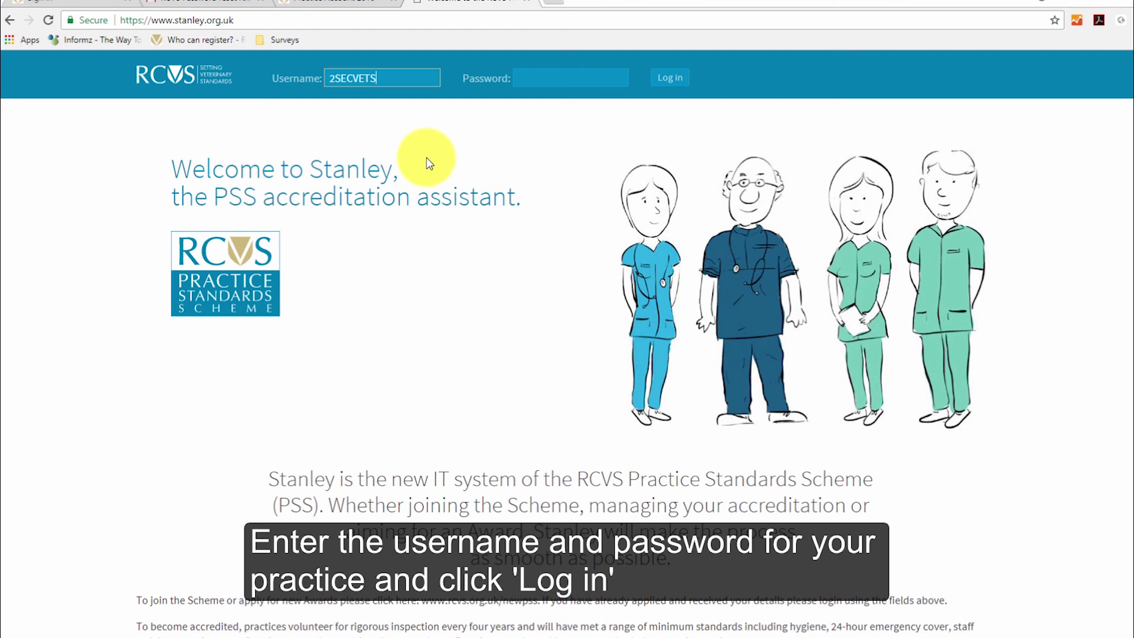
pyautogui.click(555, 78)
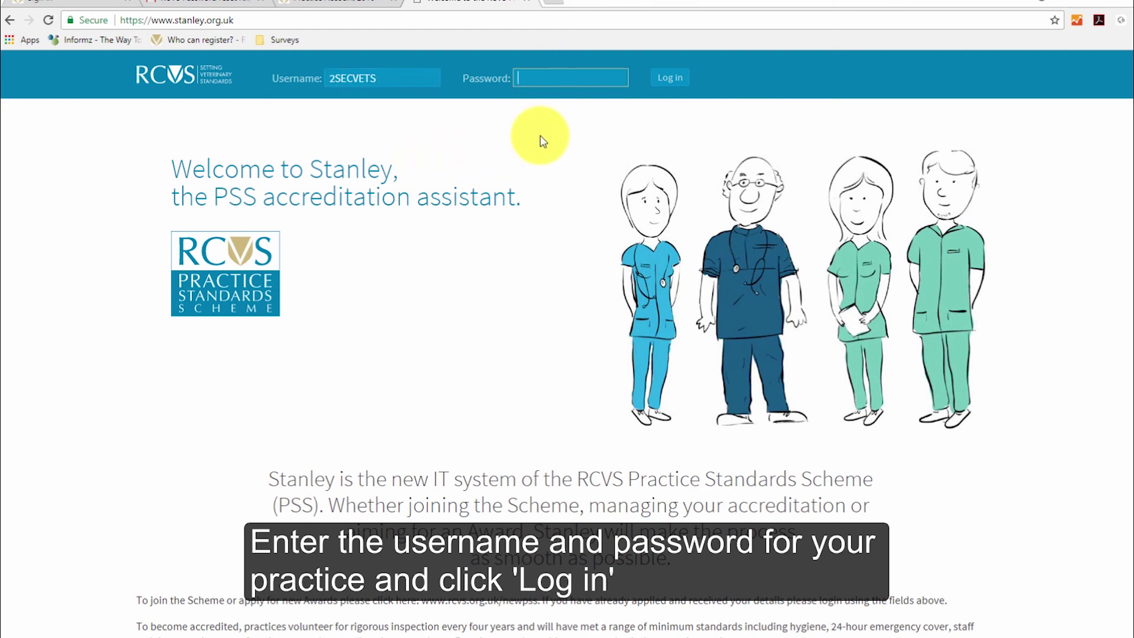
pyautogui.write('••••••••')
pyautogui.click(670, 79)
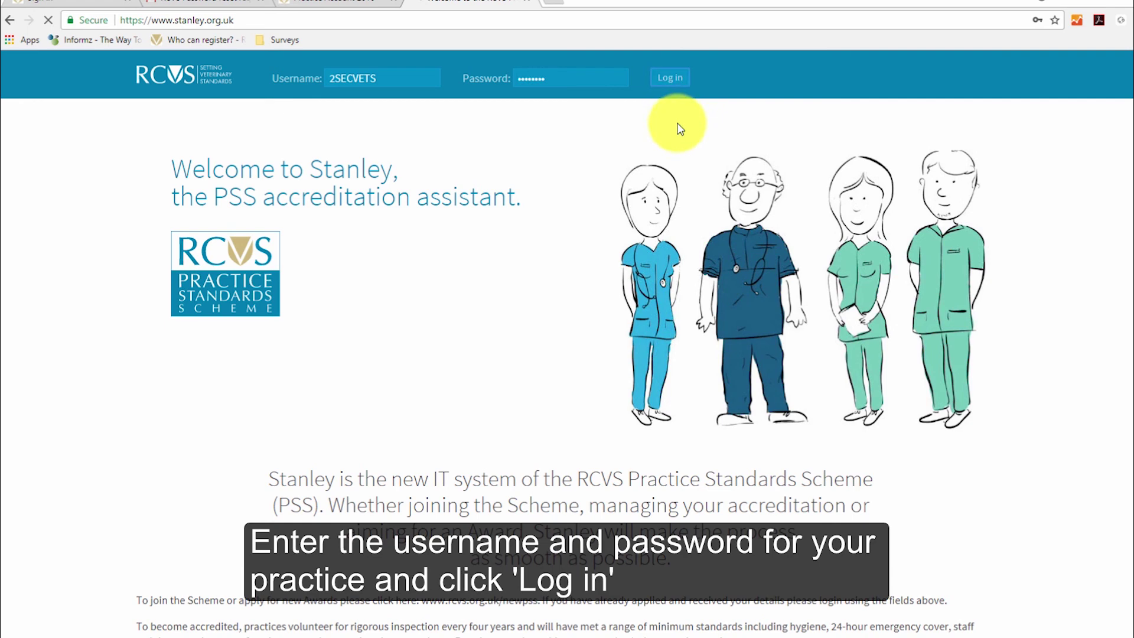